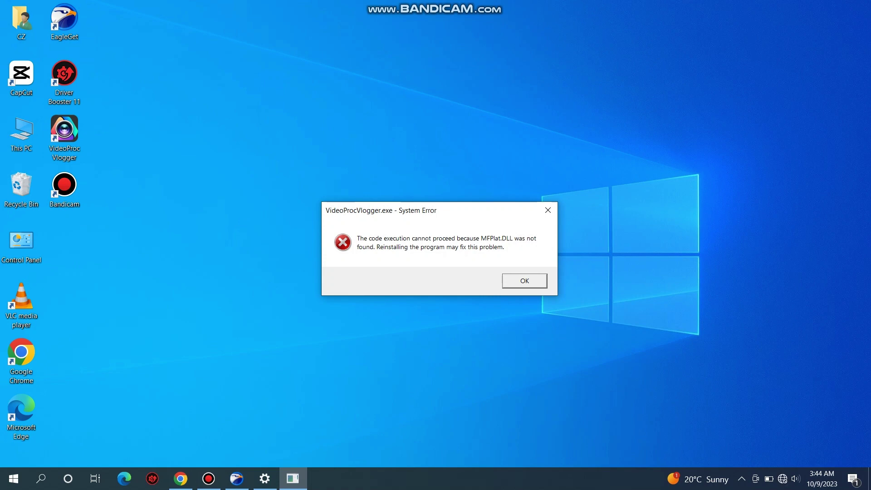
# Dismiss the VideoProcVlogger.exe system error about the missing MFPlat.DLL.
pyautogui.press('Return')
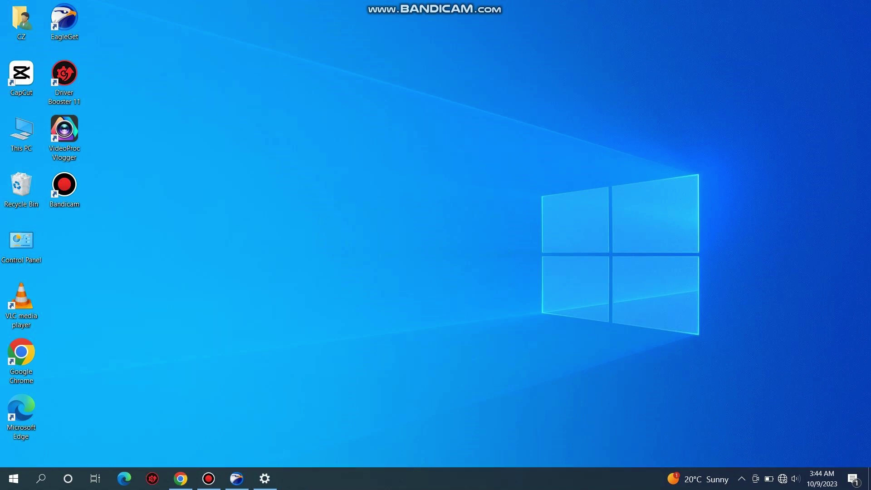
# Search Windows for 'setting' and launch the Settings app.
pyautogui.press('super+s')
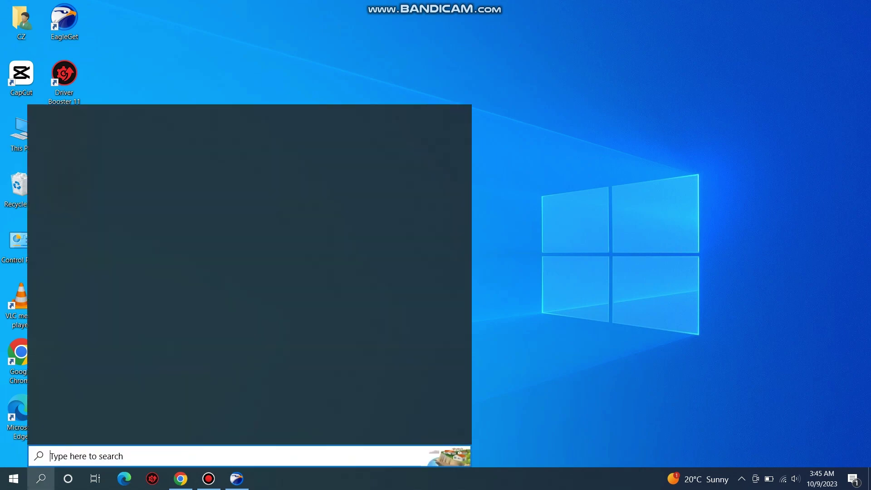
pyautogui.write('se')
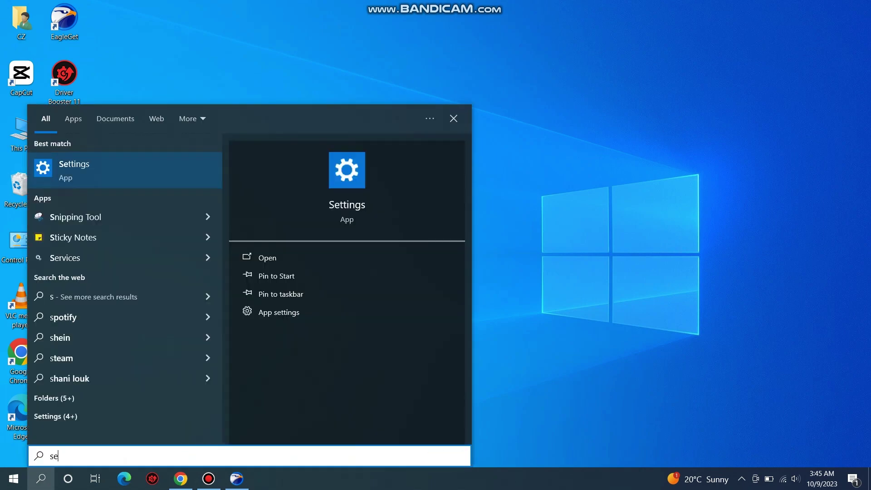
pyautogui.write('tting')
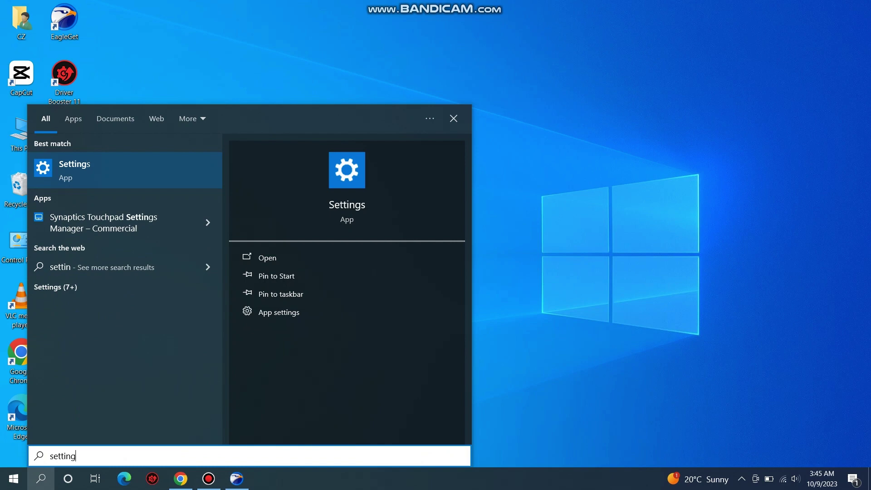
pyautogui.press('Return')
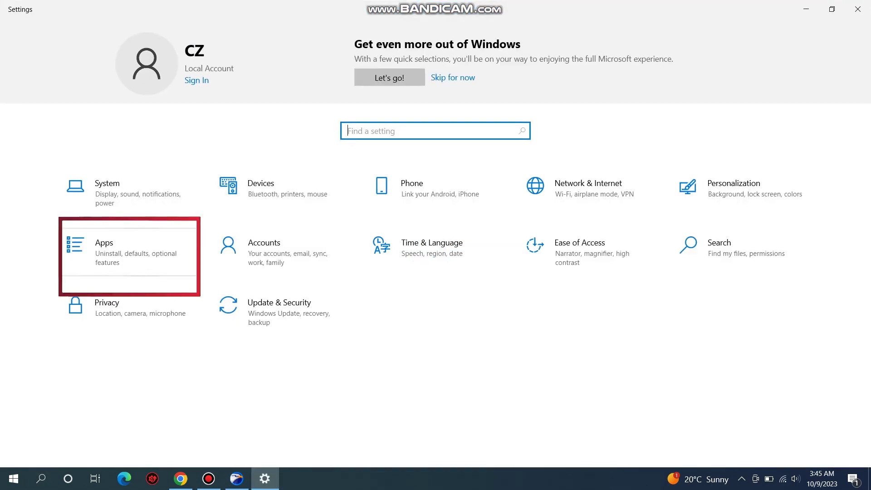
# Go to Apps and open the Optional features list.
pyautogui.click(129, 251)
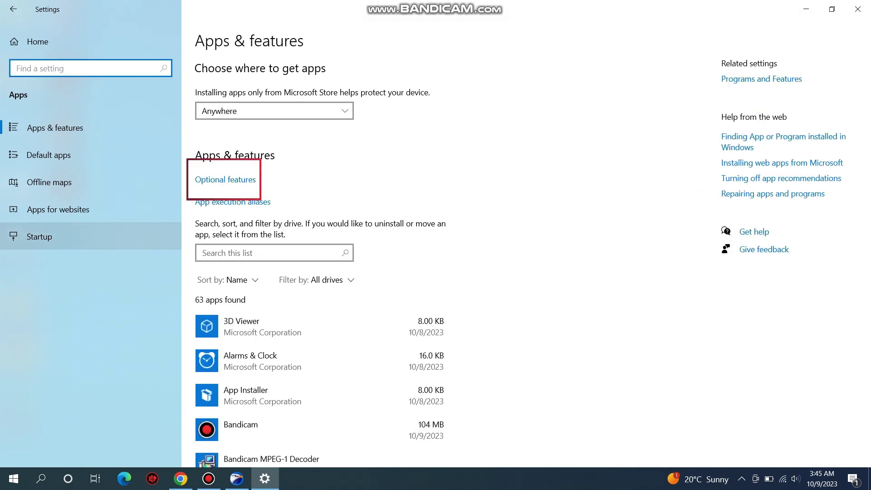
pyautogui.click(225, 179)
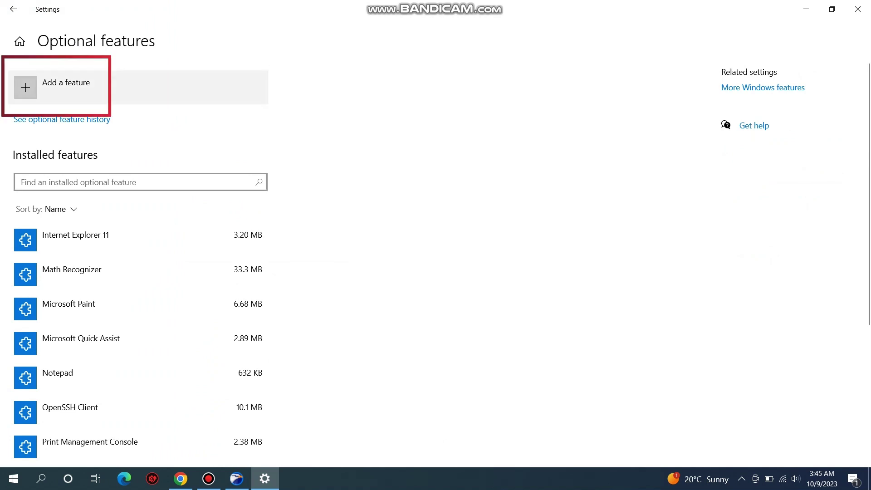
# Add the Media Feature Pack optional feature and install it.
pyautogui.click(65, 86)
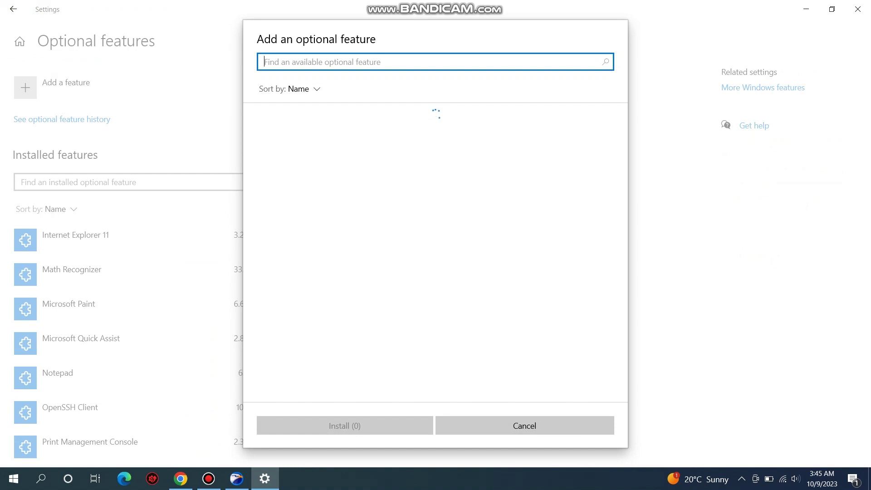
pyautogui.write('media')
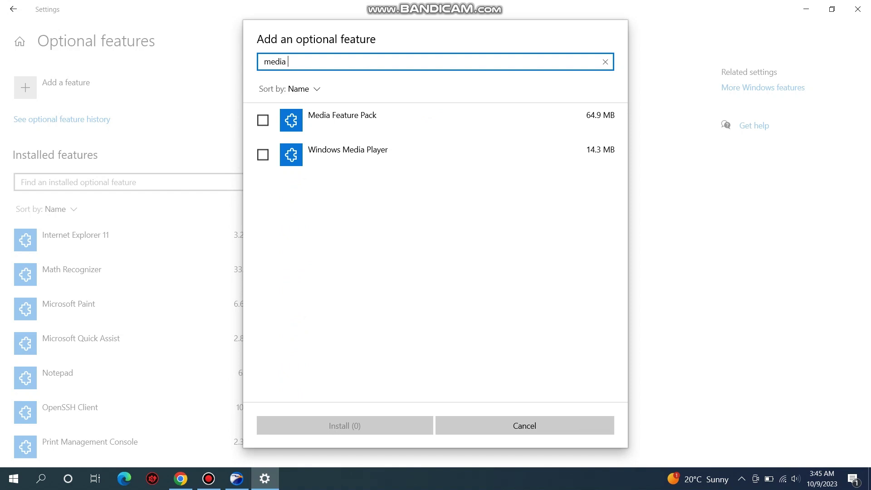
pyautogui.write(' feature')
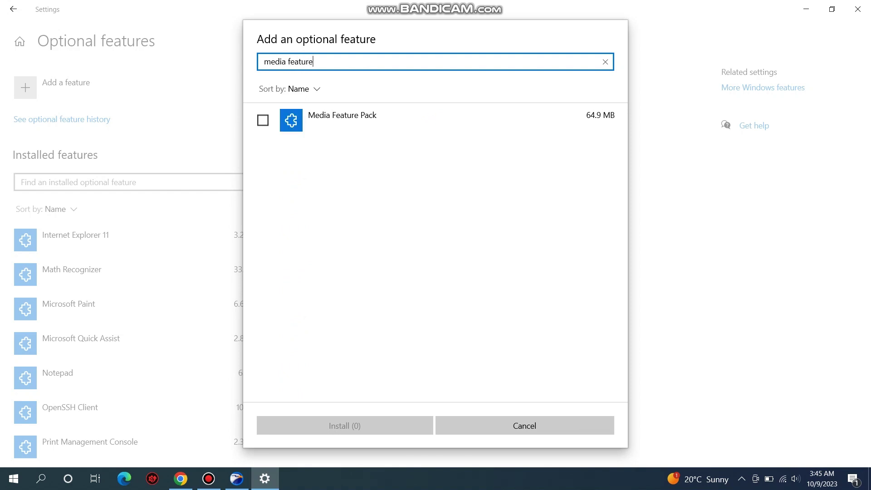
pyautogui.write(' pa')
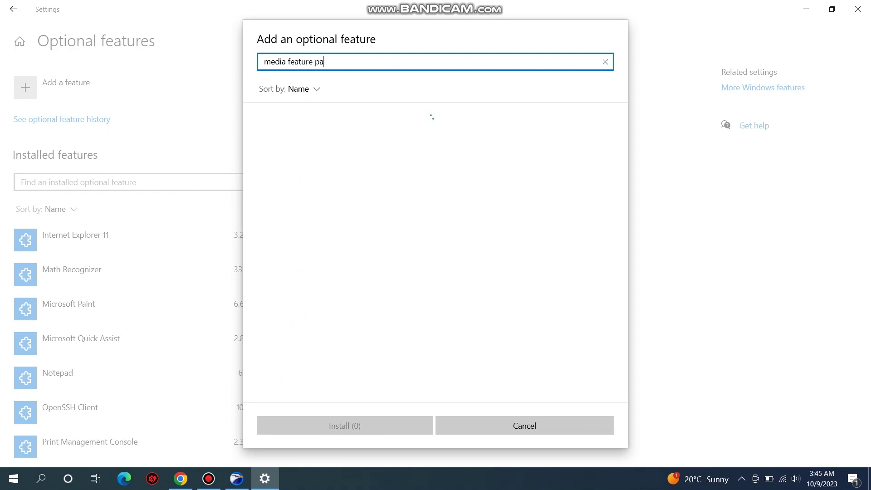
pyautogui.write('ck')
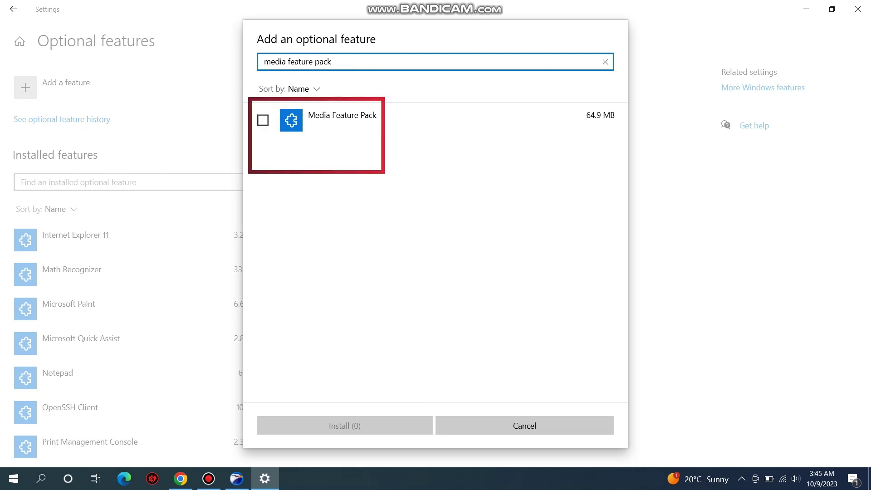
pyautogui.click(262, 120)
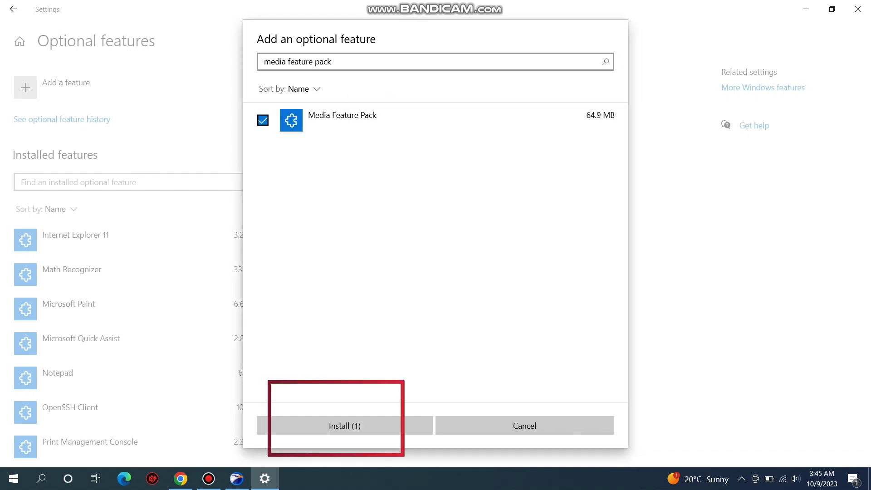
pyautogui.click(344, 425)
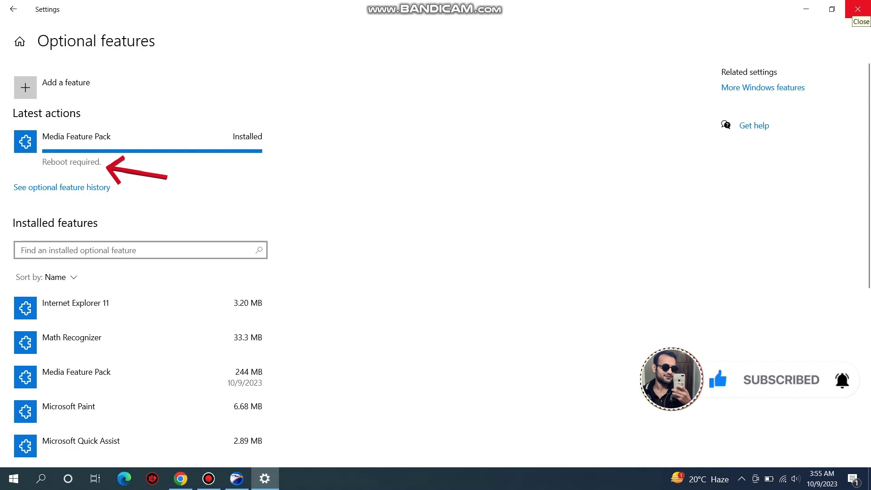
# Close Settings and bring up the Start menu power options for a restart.
pyautogui.click(858, 9)
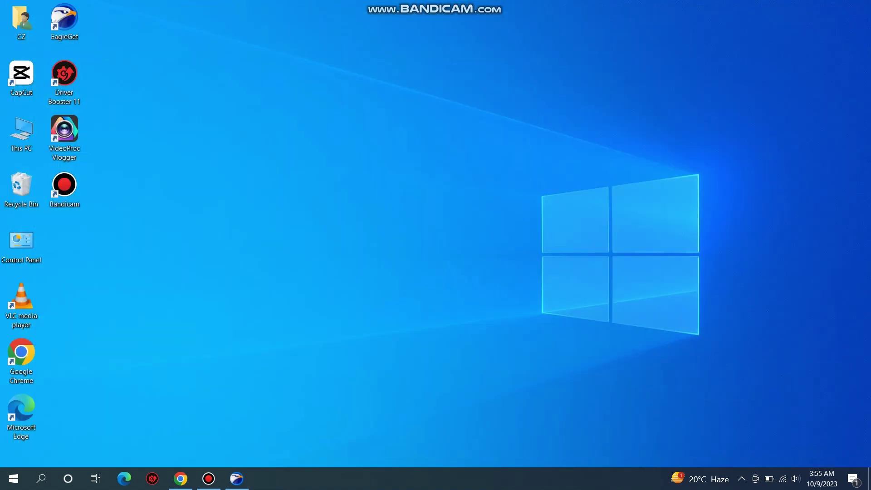
pyautogui.click(14, 479)
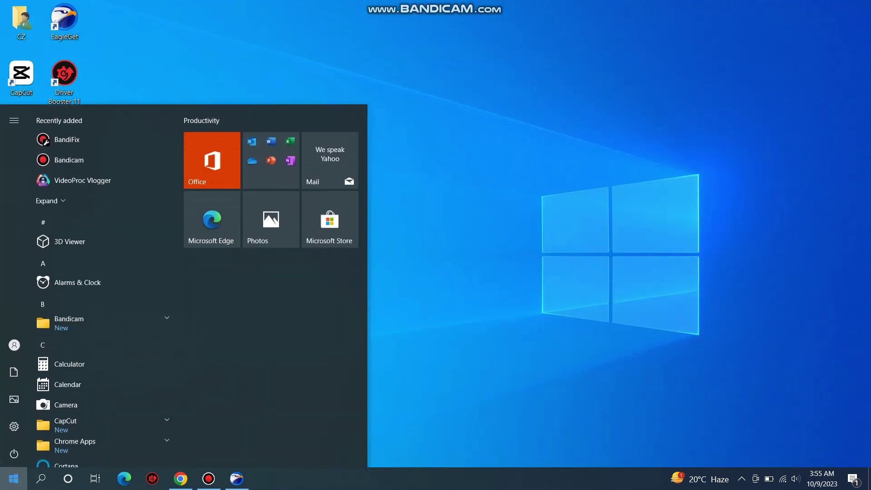
pyautogui.click(13, 454)
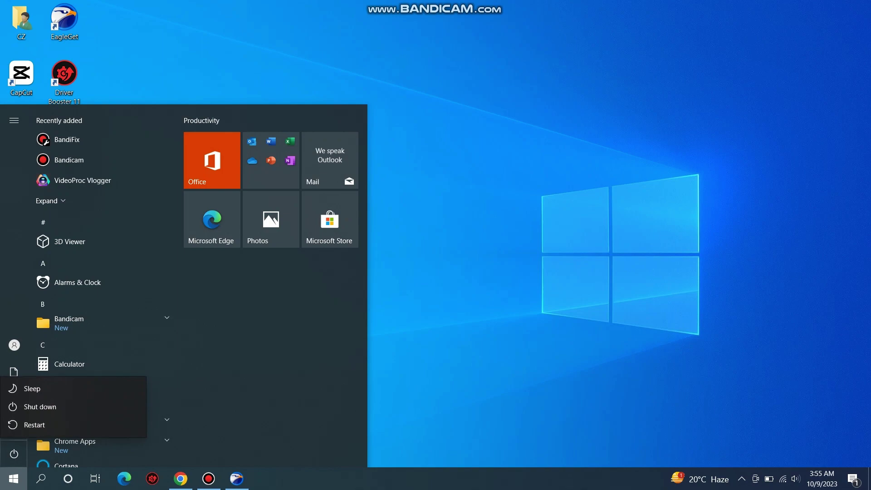